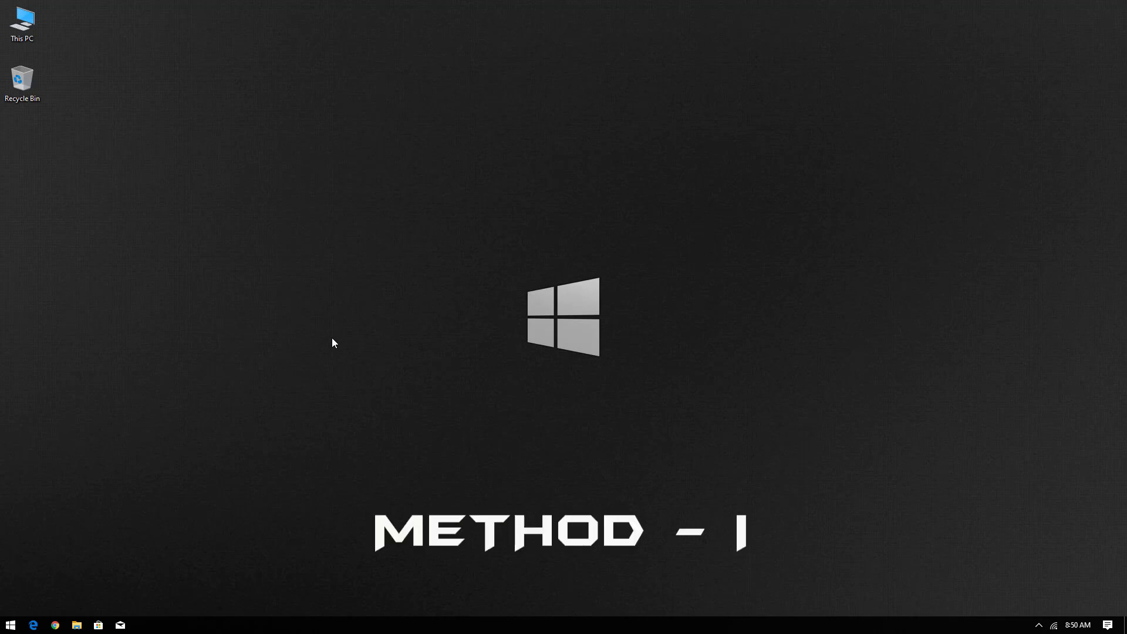
Run winver to show About Windows, reading Version 2004 (OS Build 19041.264).
key(super+r)
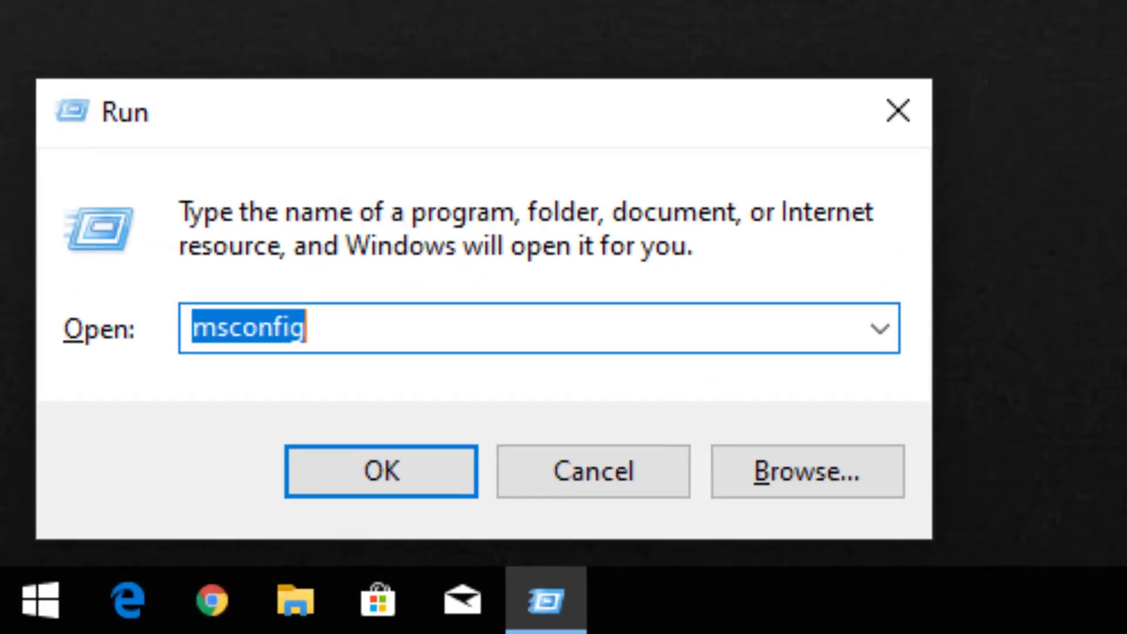
text(win)
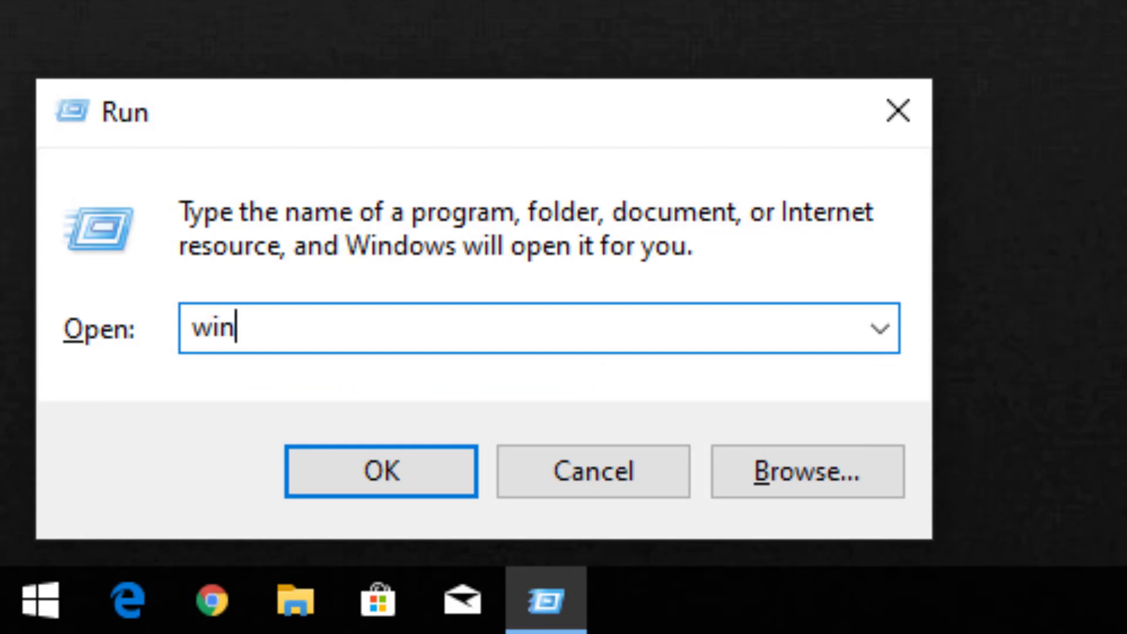
text(ver)
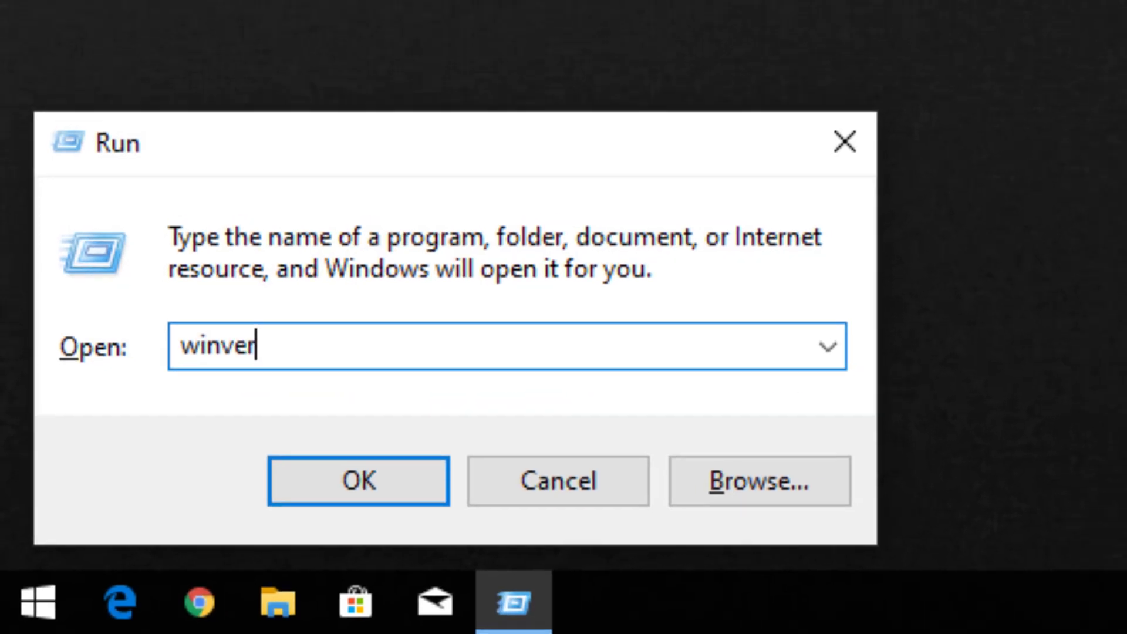
click(381, 471)
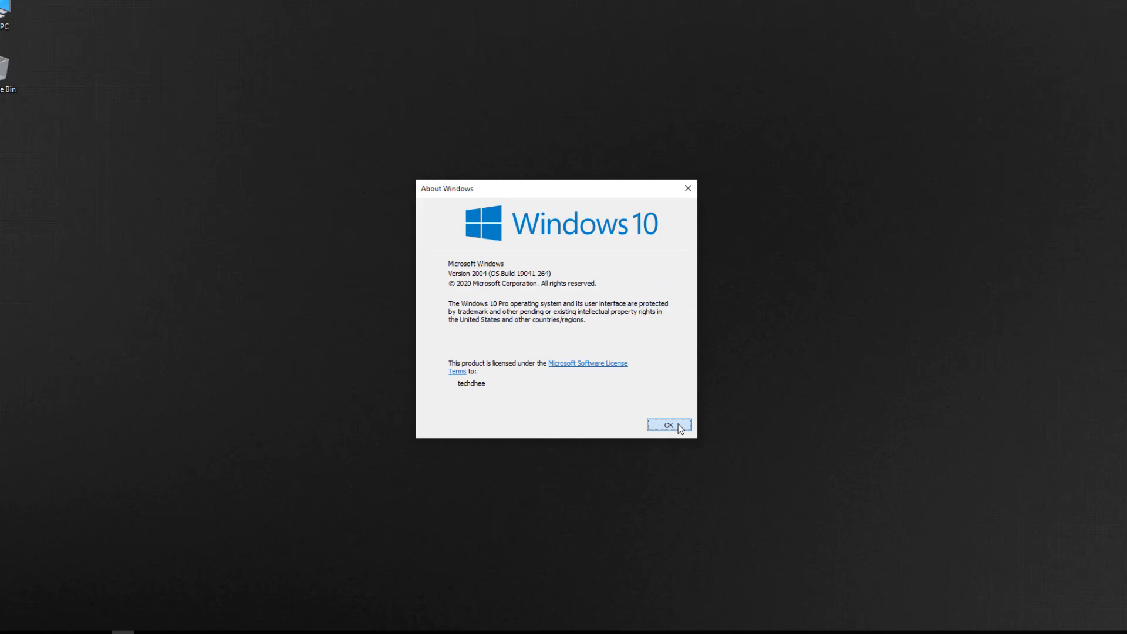
Close About Windows and go to Settings' Update & Security > Windows Update page, which offers 20H2.
click(678, 424)
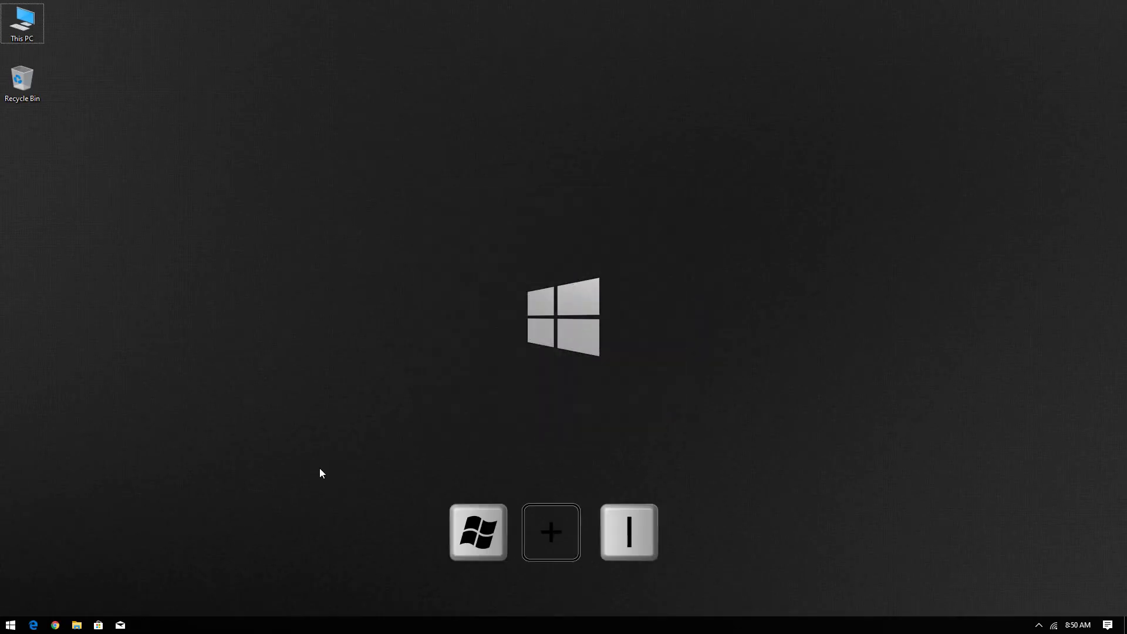
key(super+i)
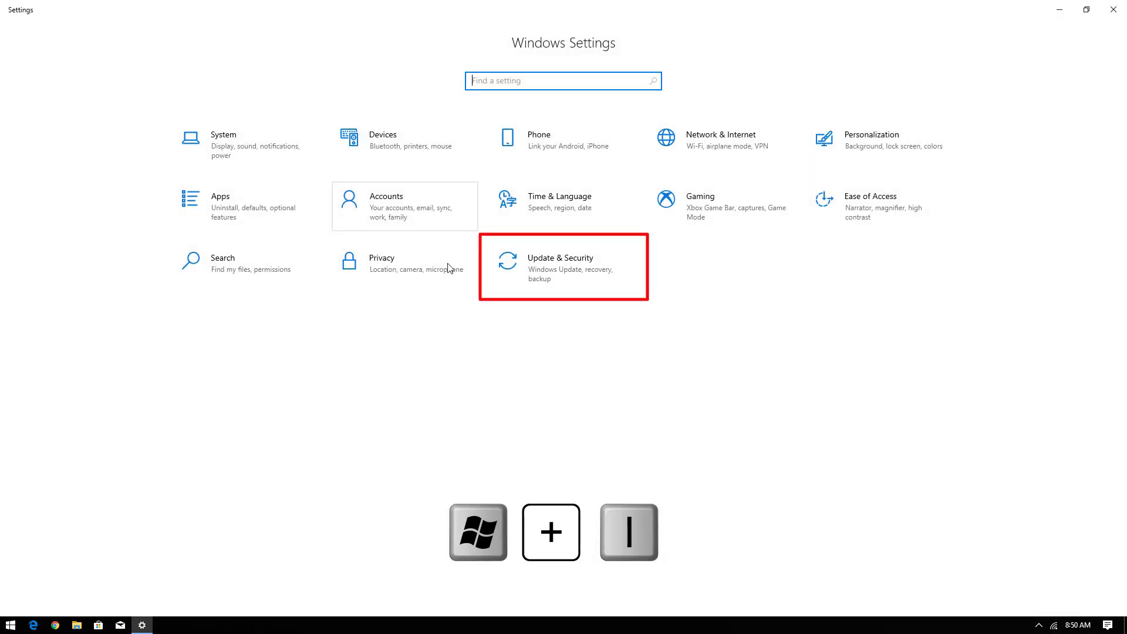
click(578, 280)
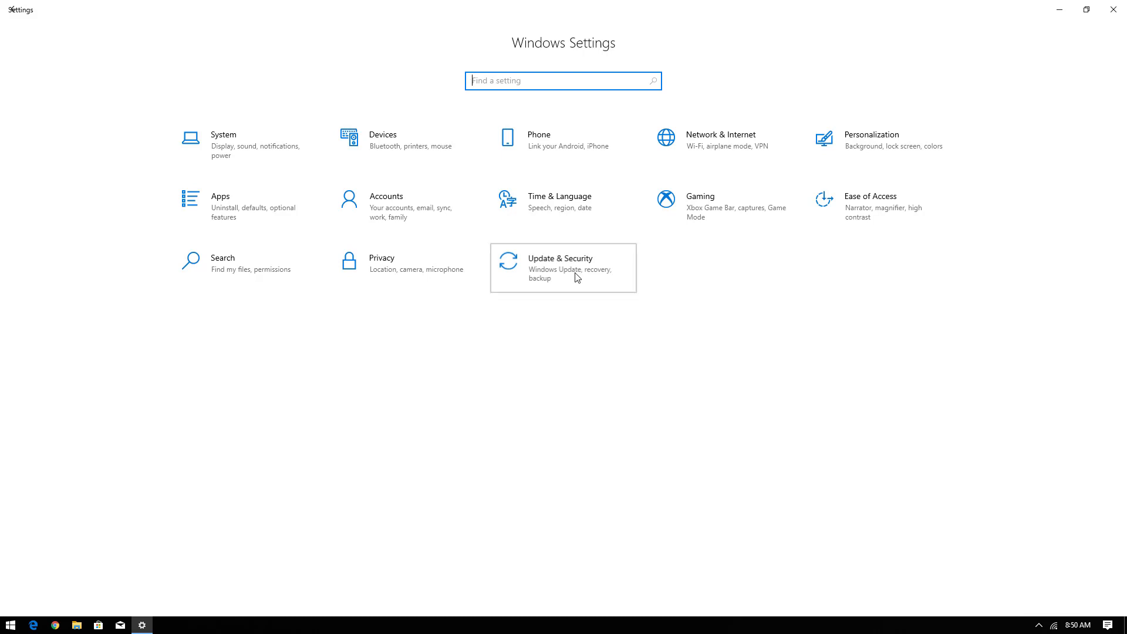
click(572, 272)
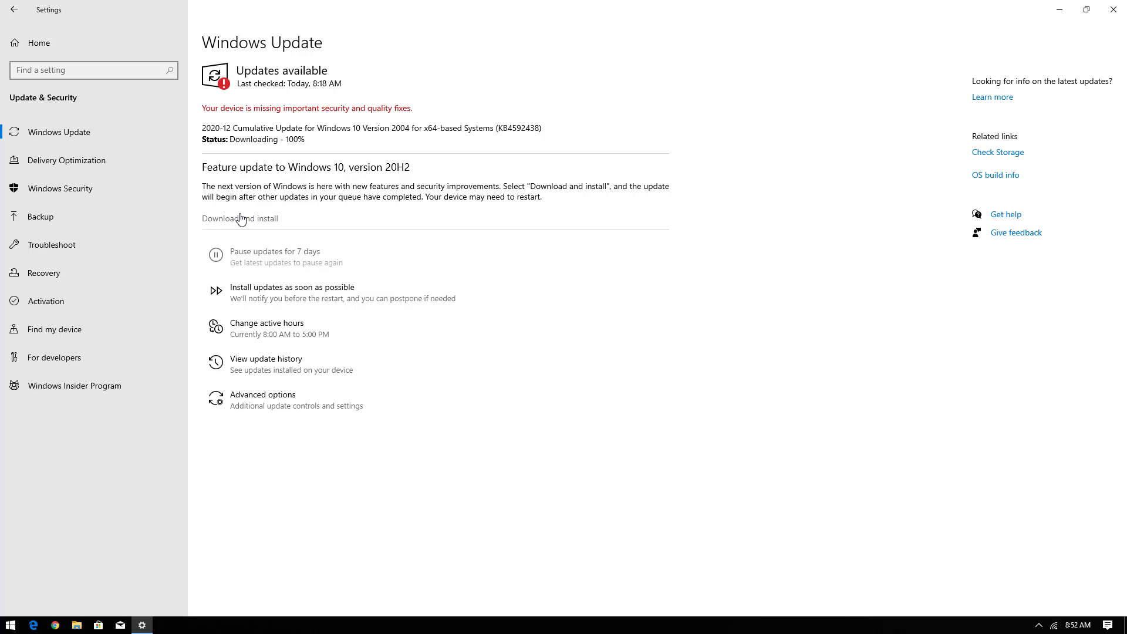
Download and install the version 20H2 feature update, then restart the PC to finish it.
click(240, 219)
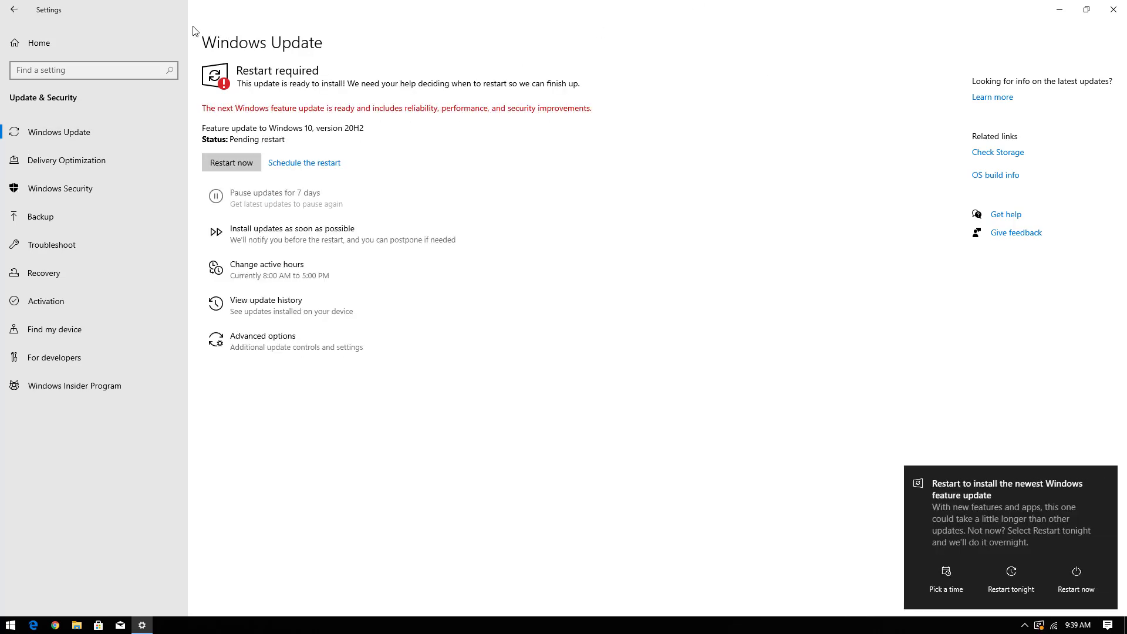
click(237, 164)
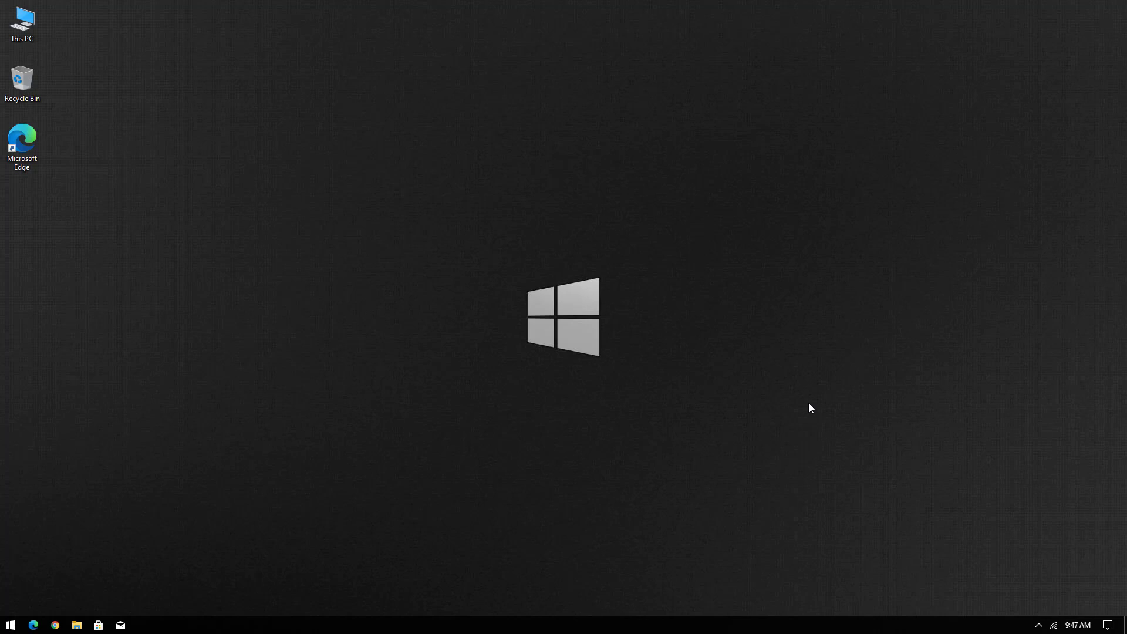
Run winver to confirm Version 20H2 (OS Build 19042.685), close it, and open Settings.
key(super+r)
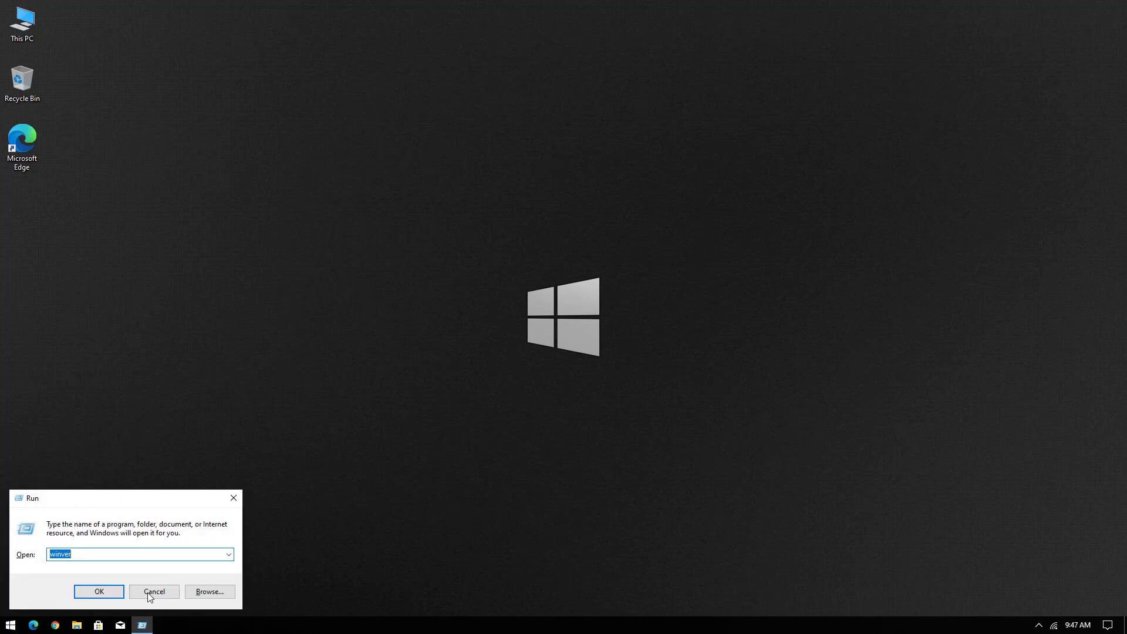
click(99, 591)
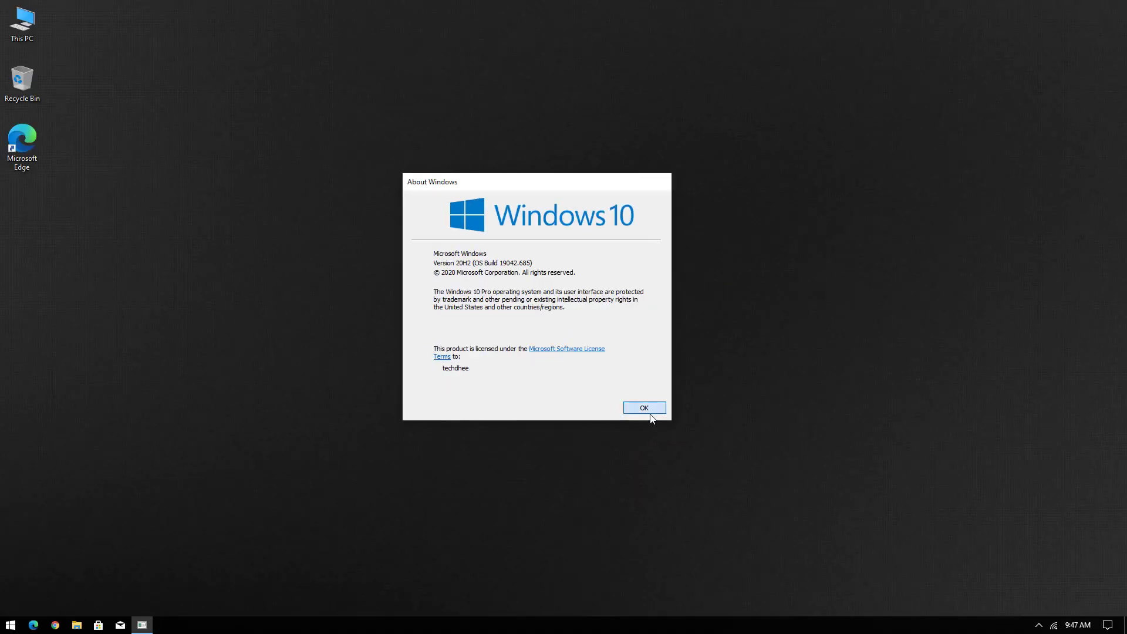
click(757, 569)
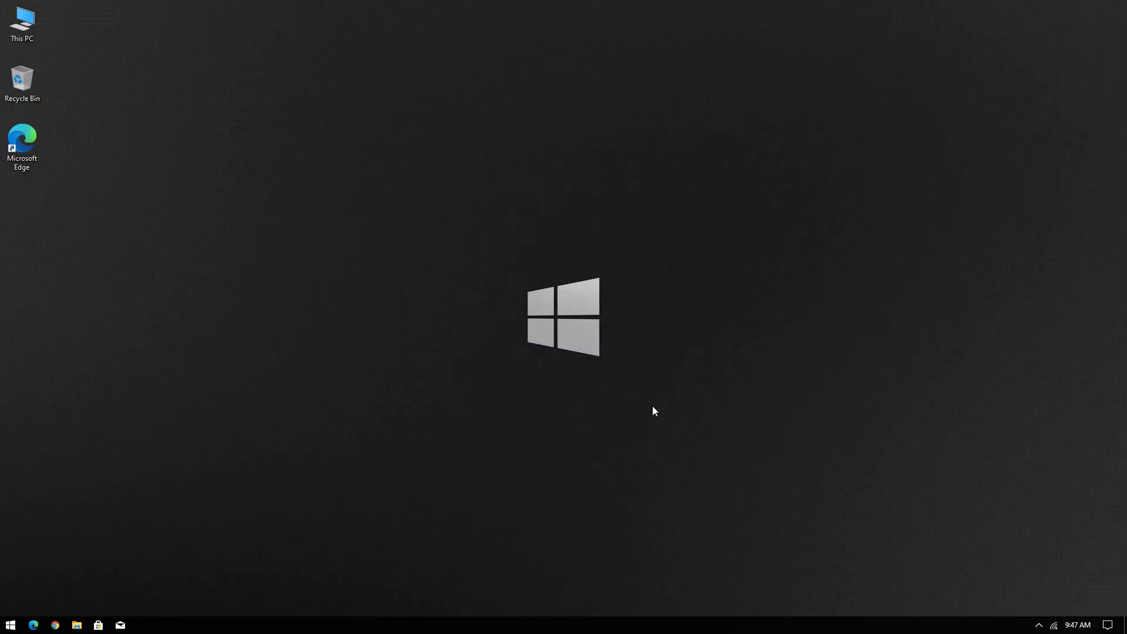
key(super+i)
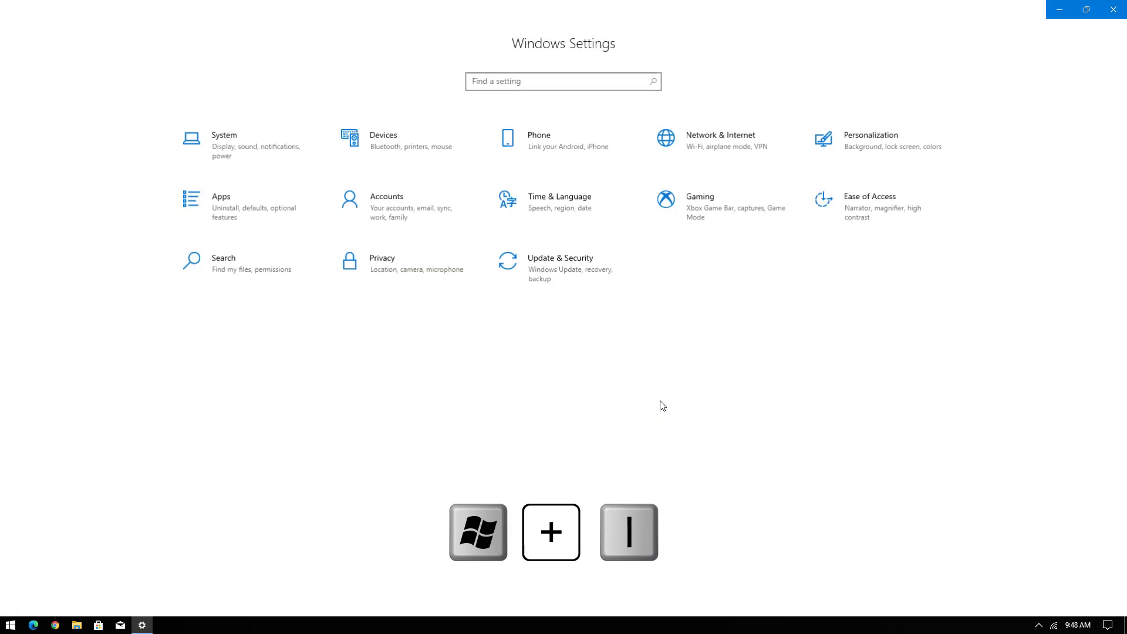
Check that Windows Update under Update & Security reports the PC up to date, then close Settings.
click(531, 270)
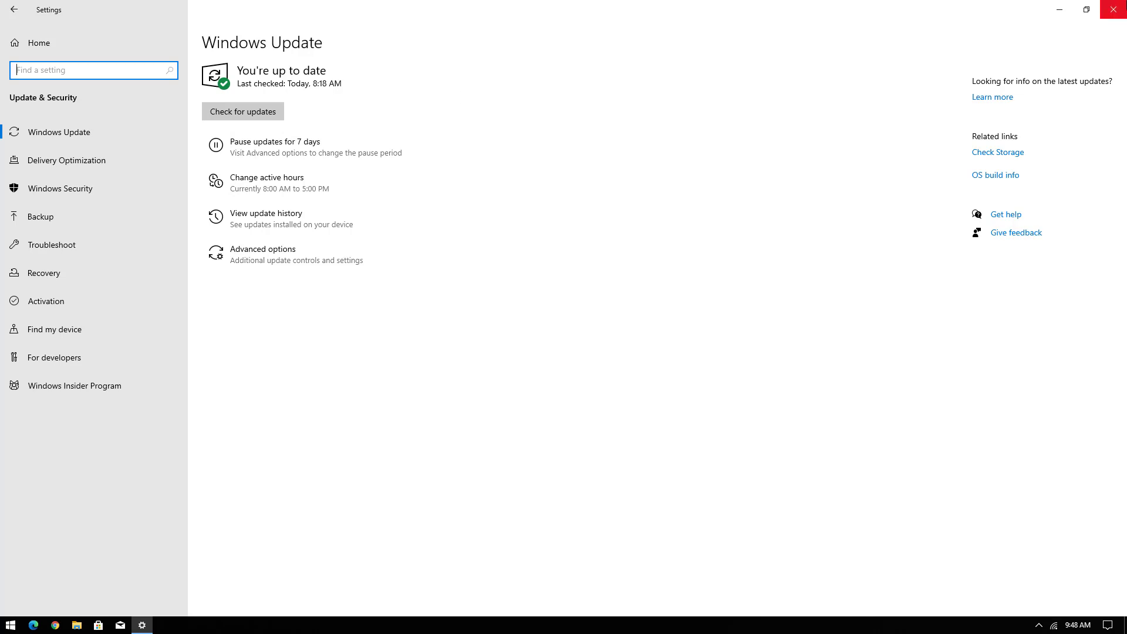
click(1113, 9)
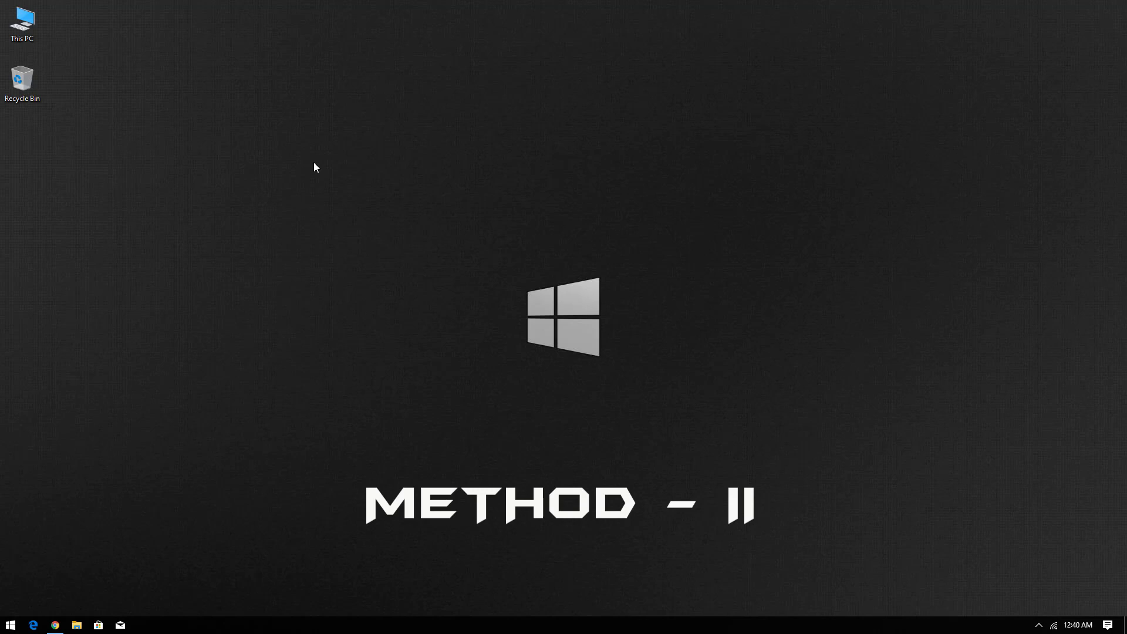
key(super+r)
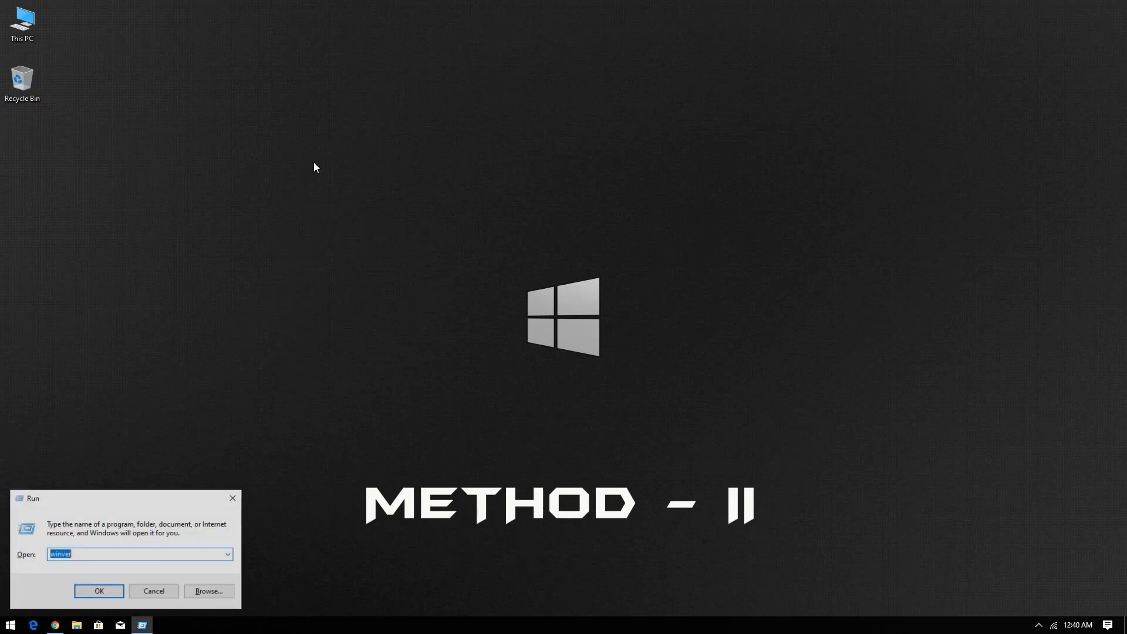
text(winver)
key(Return)
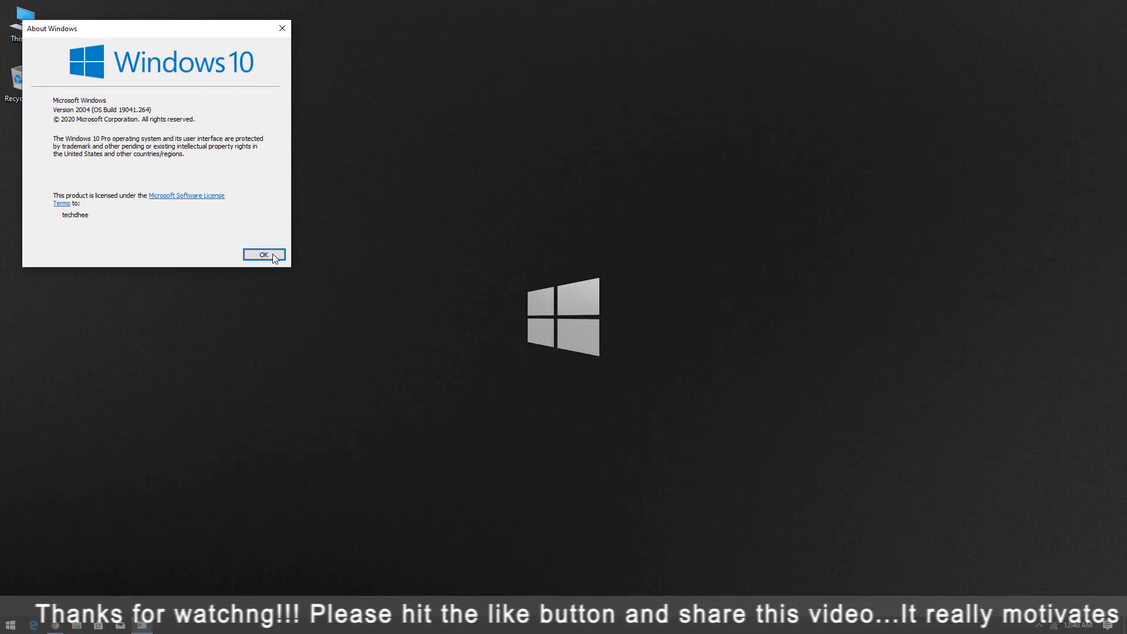
click(274, 256)
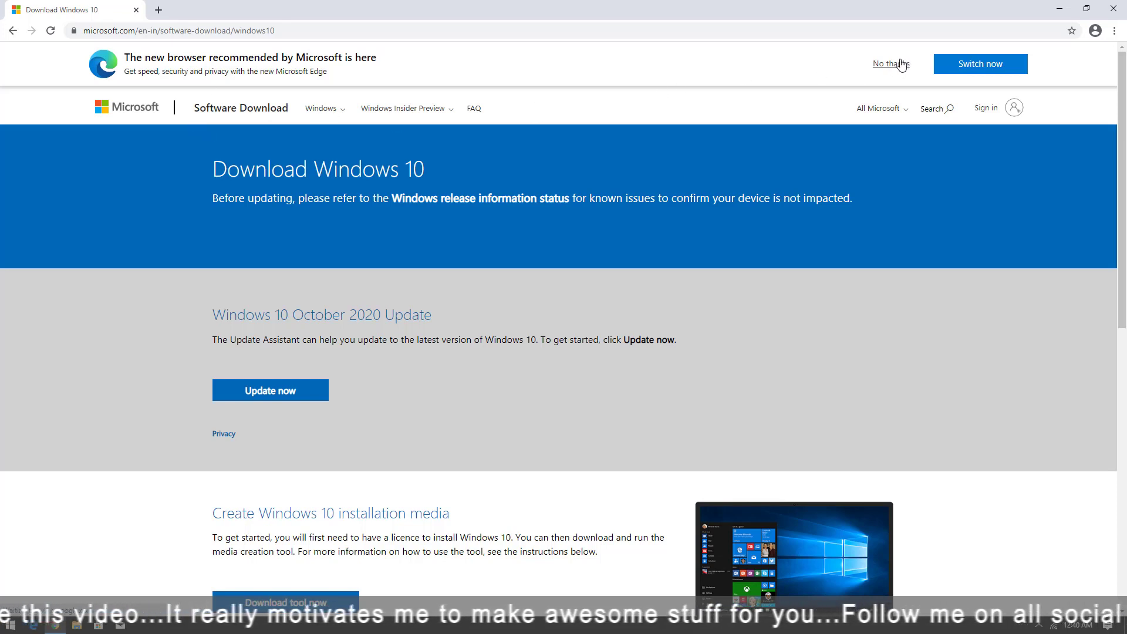
Download the Windows 10 Update Assistant installer from Microsoft's page, launch it, and minimize Chrome.
click(909, 63)
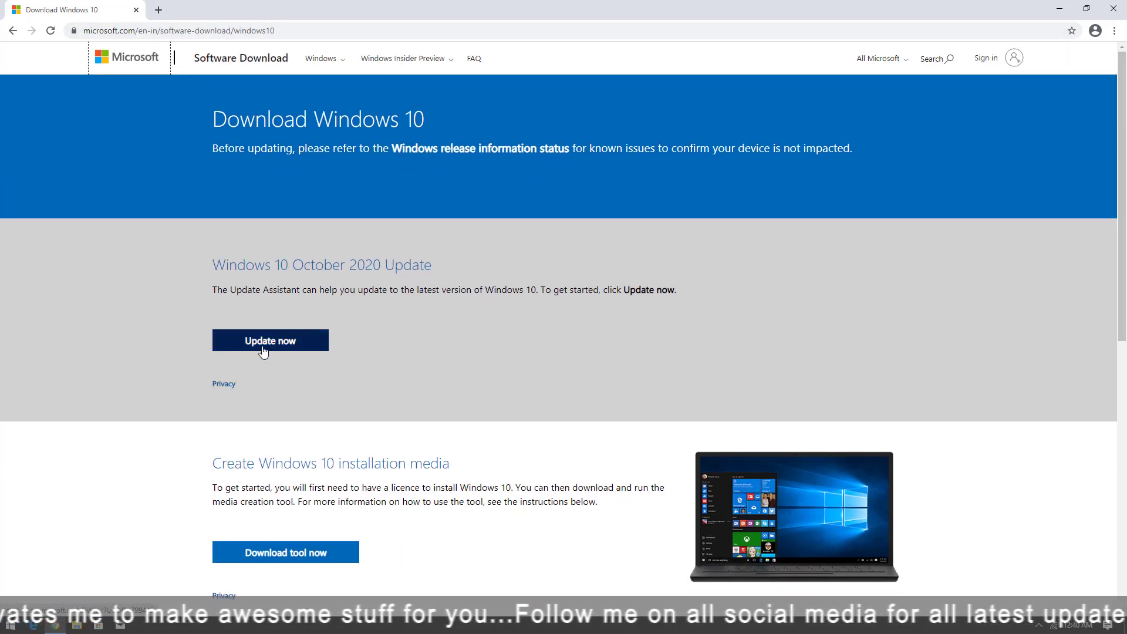
click(270, 344)
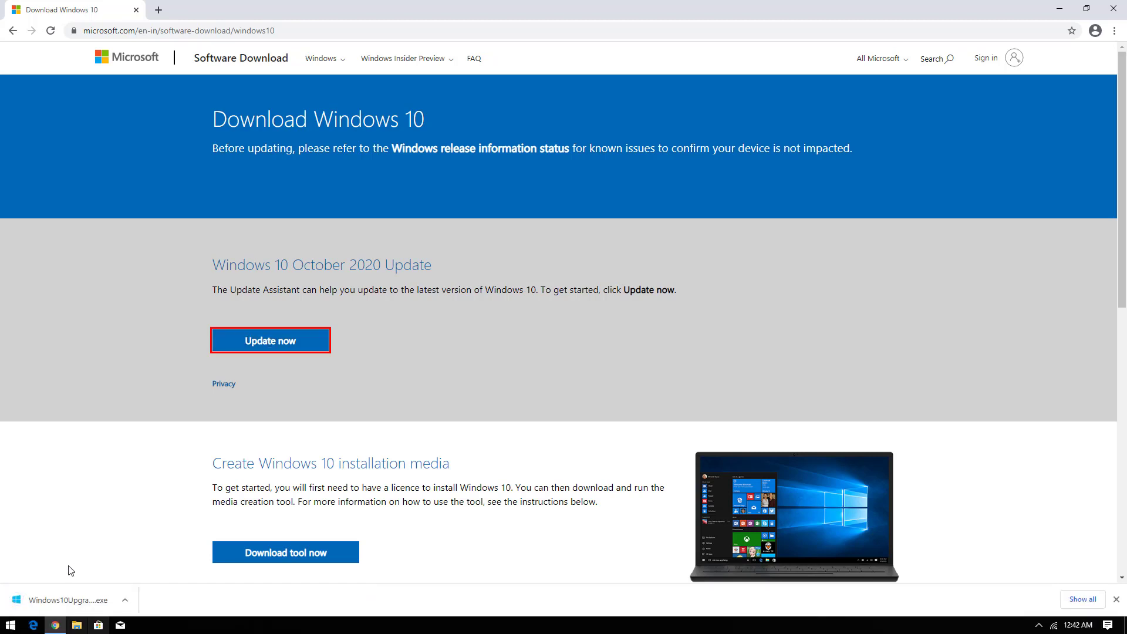
click(64, 603)
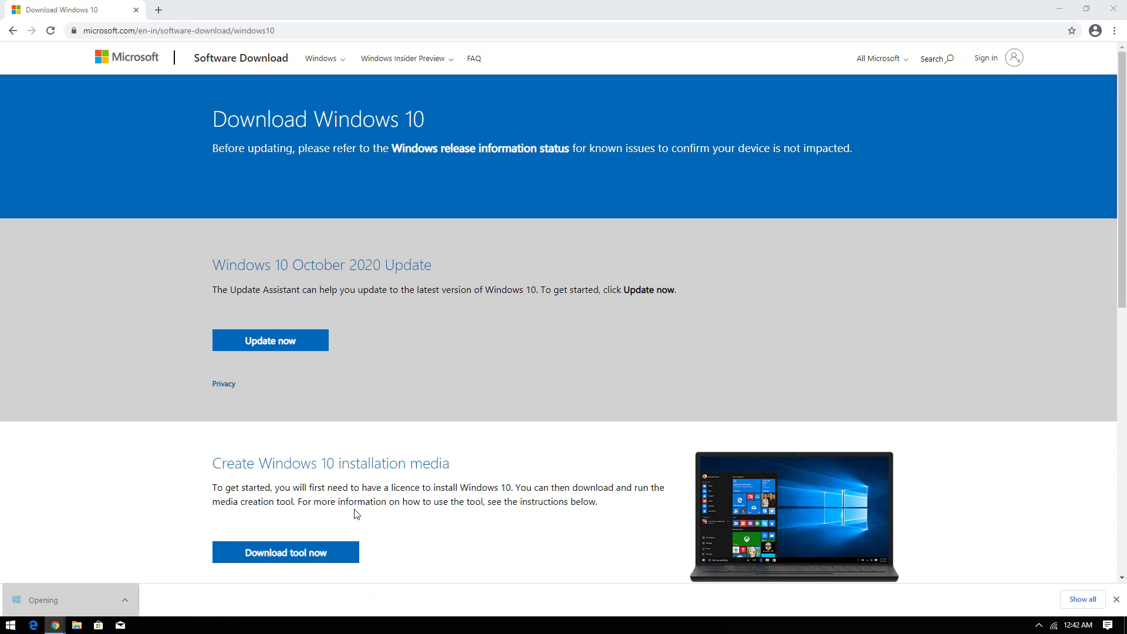
click(1062, 8)
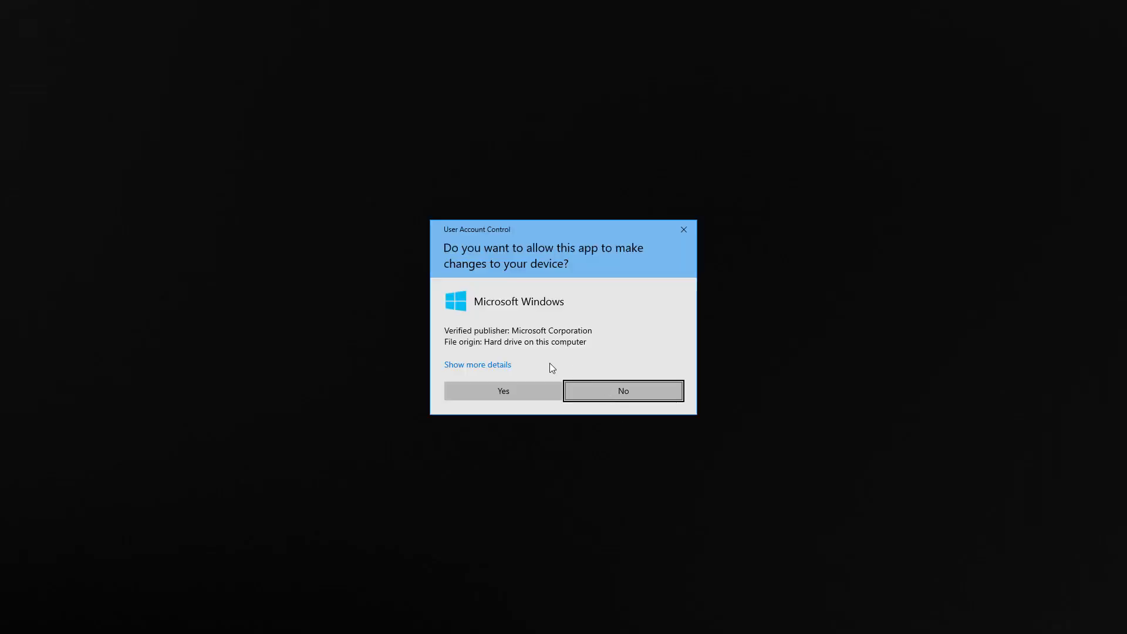
Allow the Update Assistant through UAC, choose Update Now, and pass the compatibility check to start downloading.
click(499, 391)
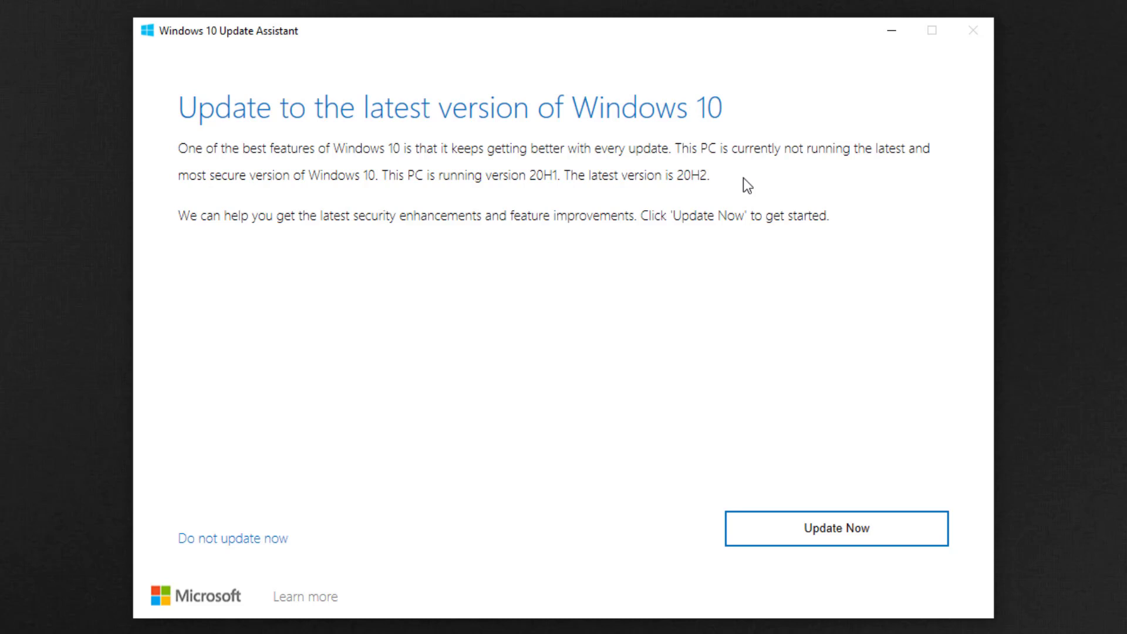
click(845, 532)
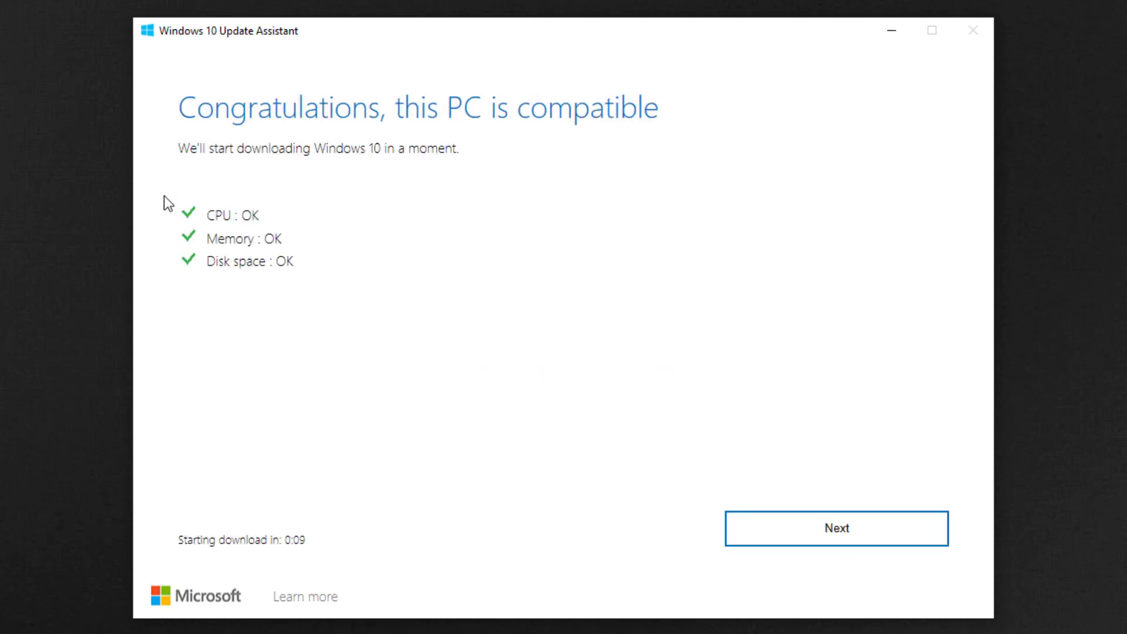
click(852, 538)
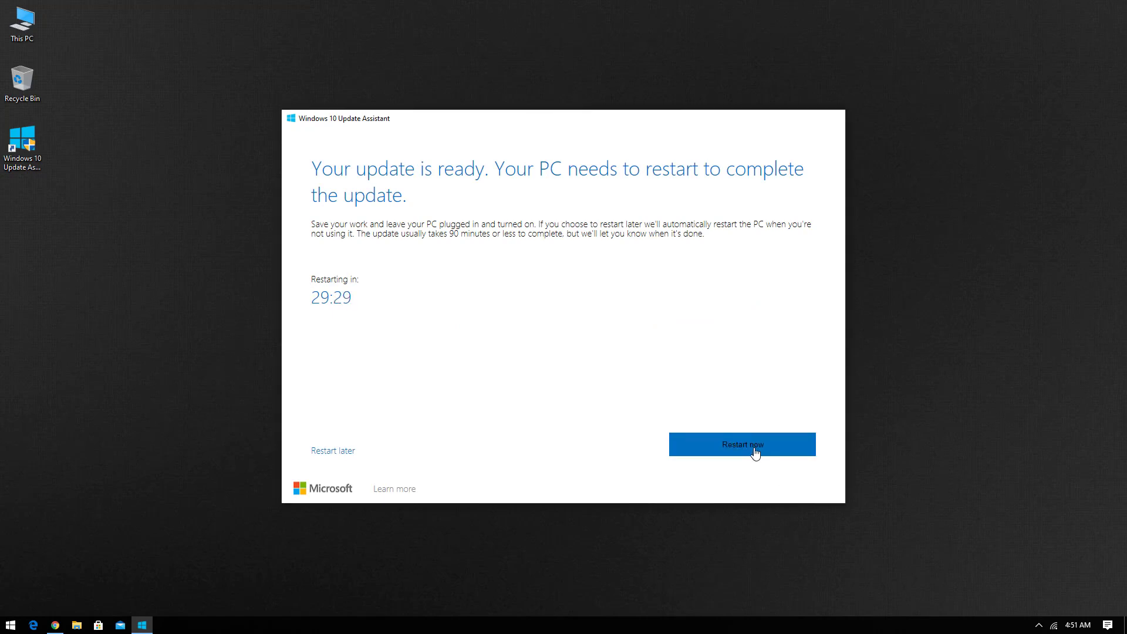
Restart now from the Update Assistant and dismiss the sign-out notice to let the PC reboot.
click(743, 444)
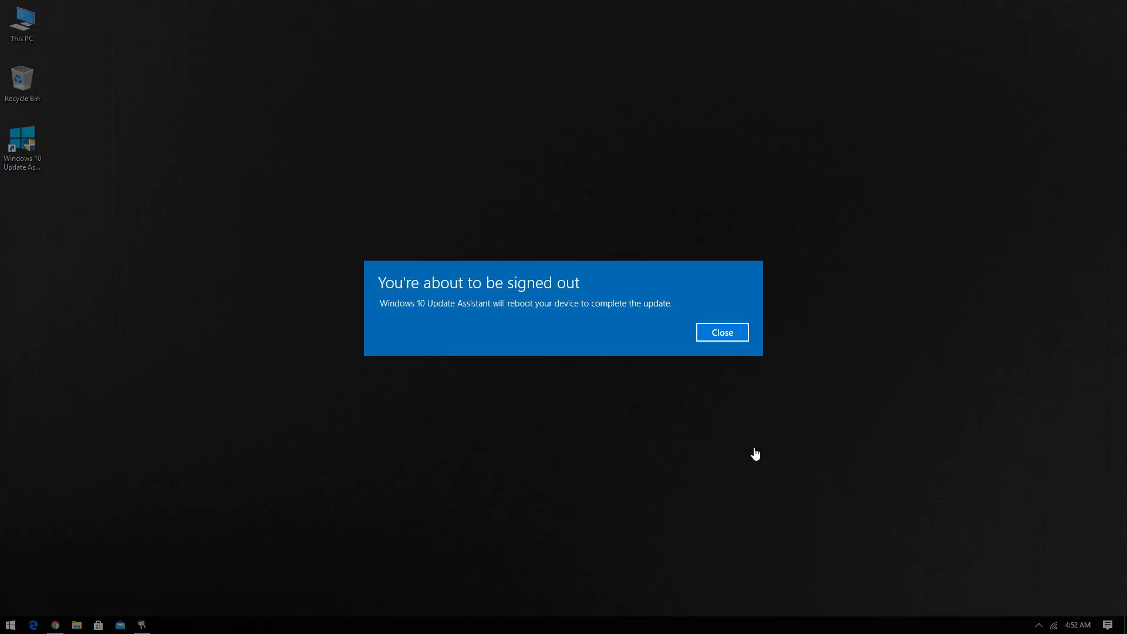
click(723, 333)
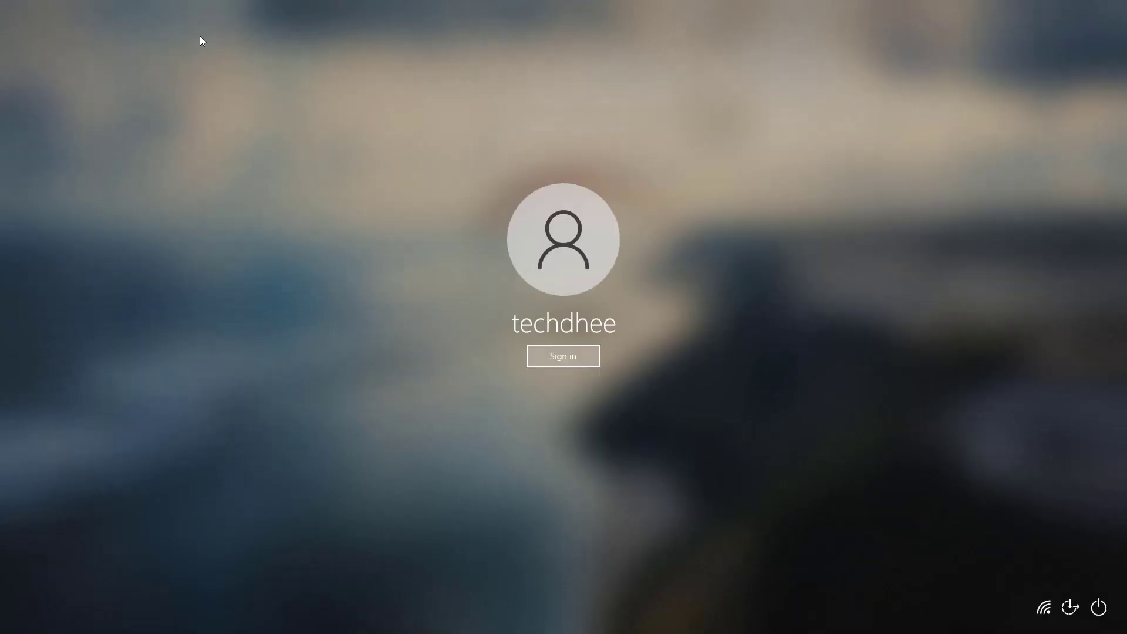
Sign back in, dismiss the Edge promotion, page through all update tips, then close Tips and Update Assistant.
key(Return)
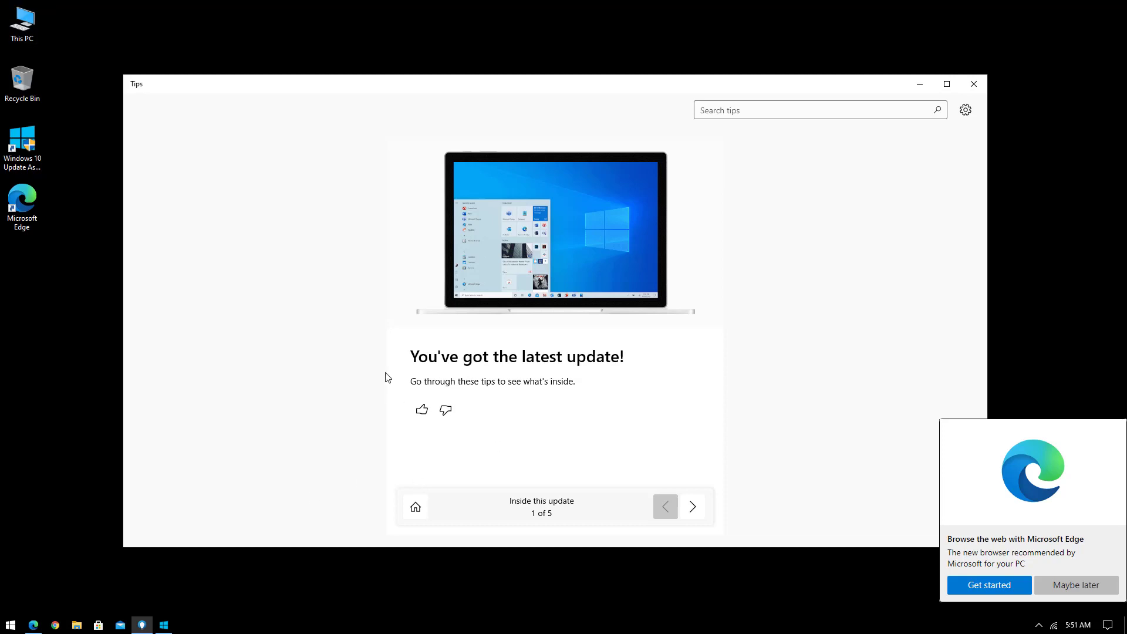
click(1077, 584)
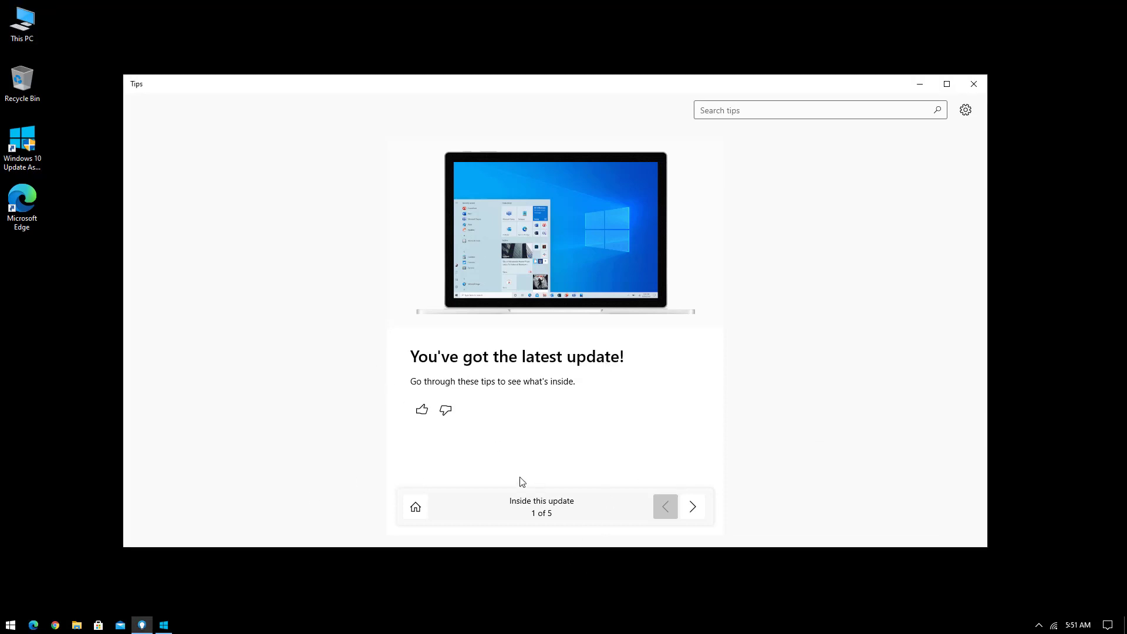
click(692, 507)
click(693, 508)
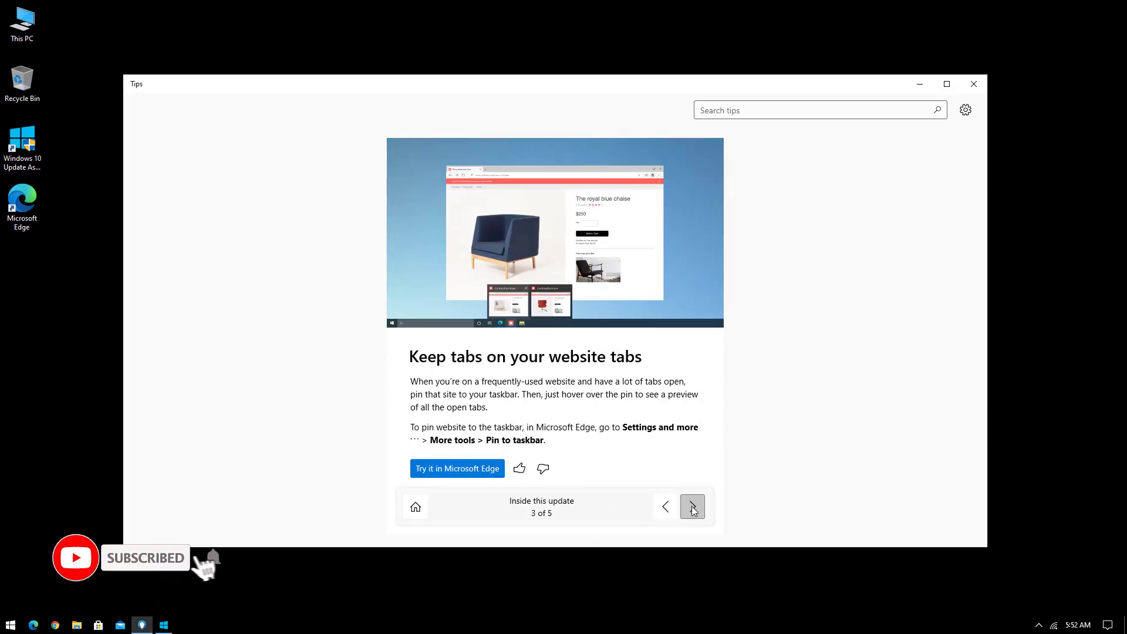
click(693, 509)
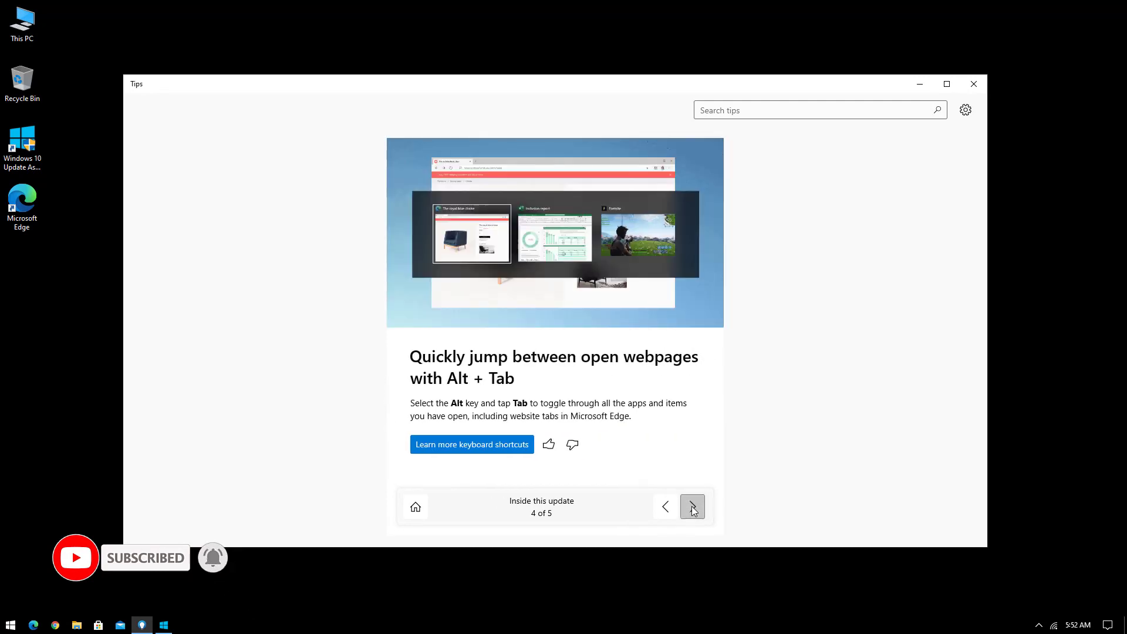
click(693, 509)
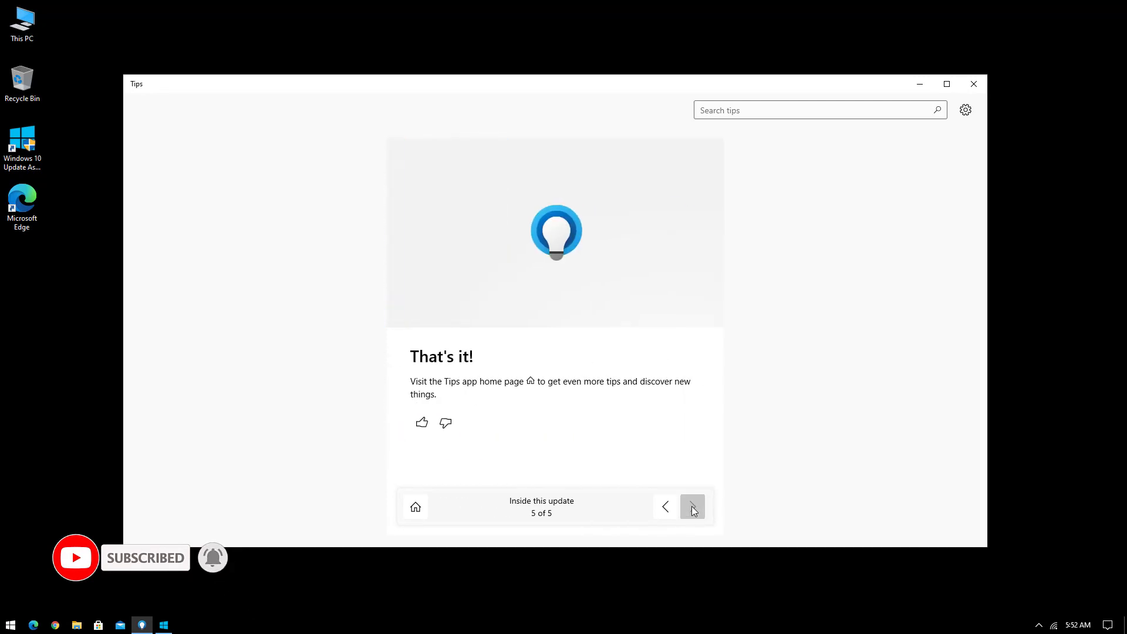
click(974, 85)
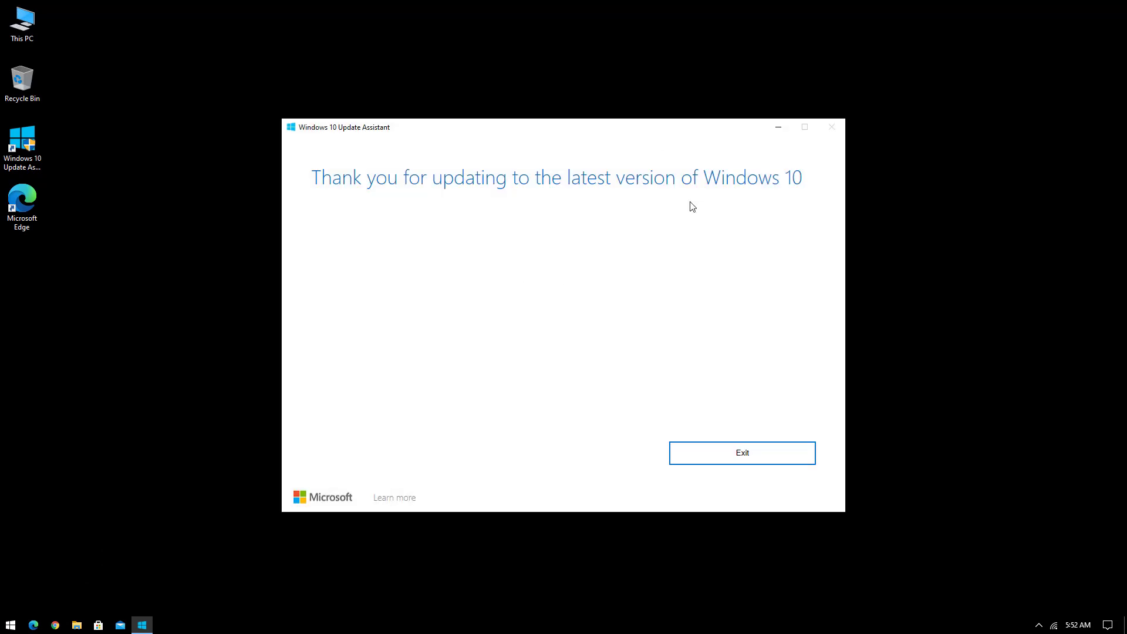
click(740, 454)
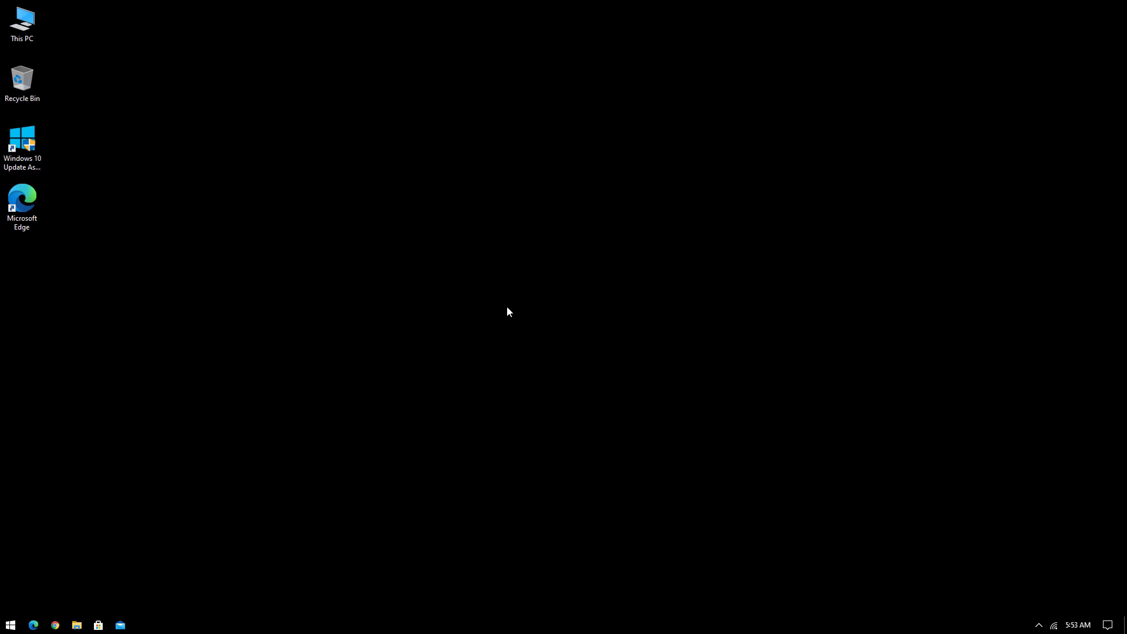
key(super+r)
key(Return)
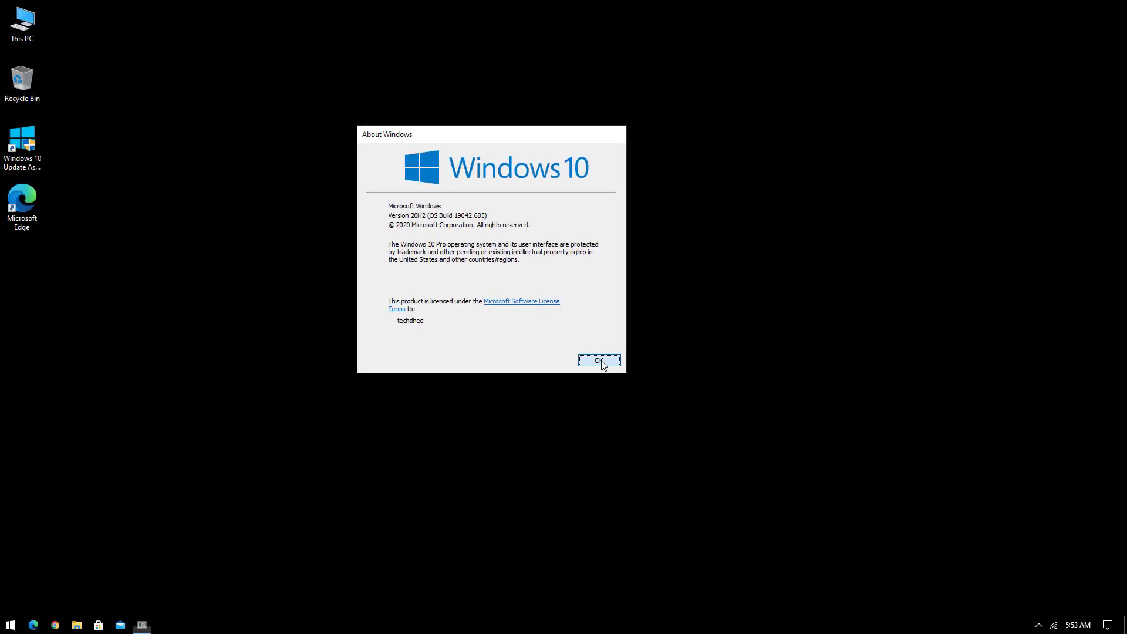
click(791, 540)
key(super+i)
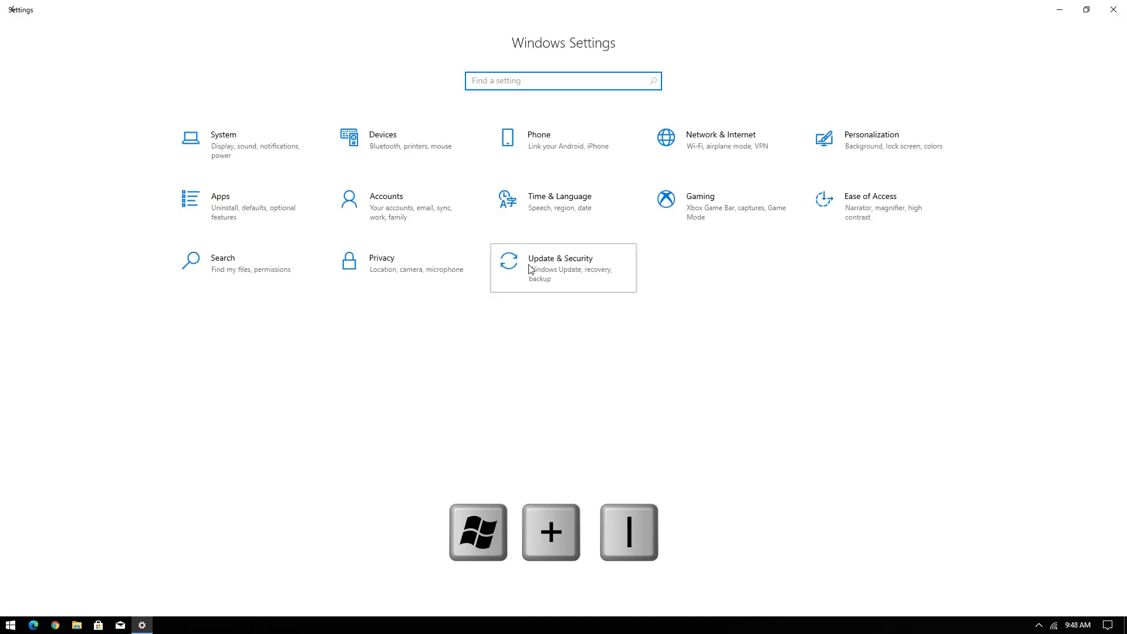
click(528, 269)
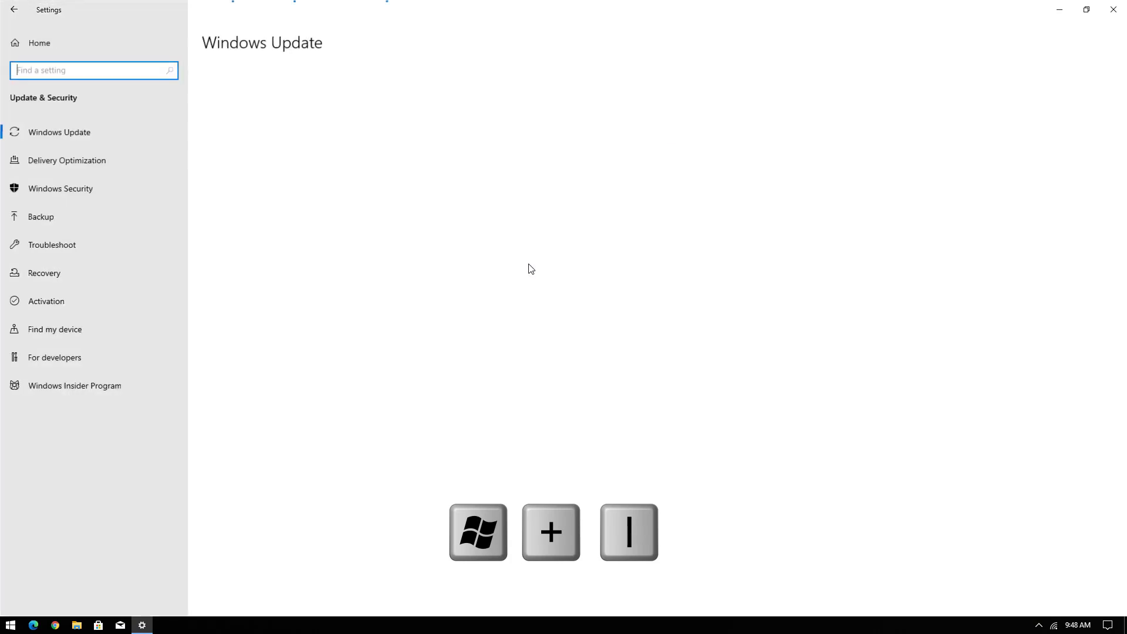